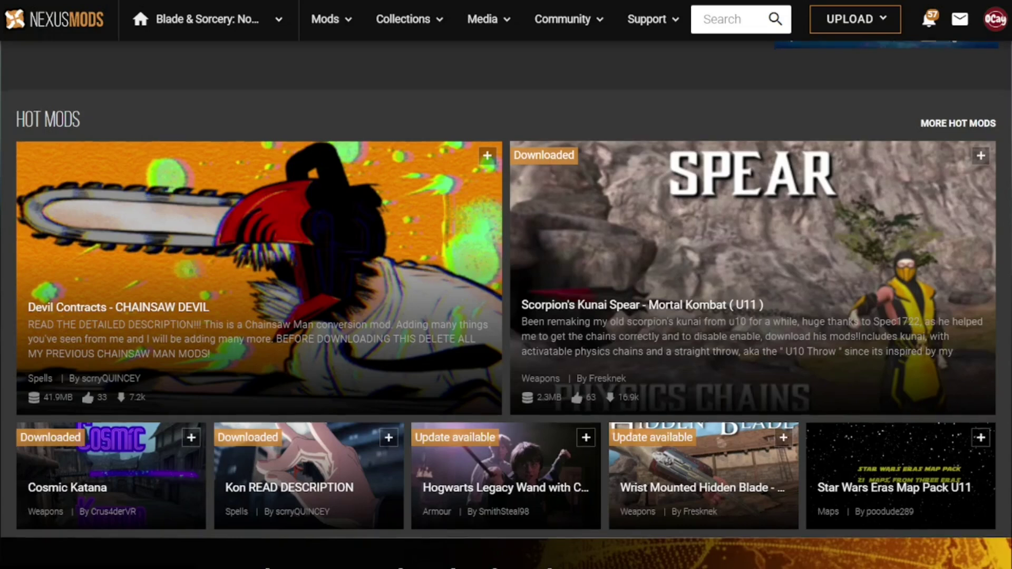
Step: Under More Mods, go from New This Week to the Popular (30 Days) Blade & Sorcery mods
scroll(506, 304, "down", 1)
scroll(506, 304, "up", 1)
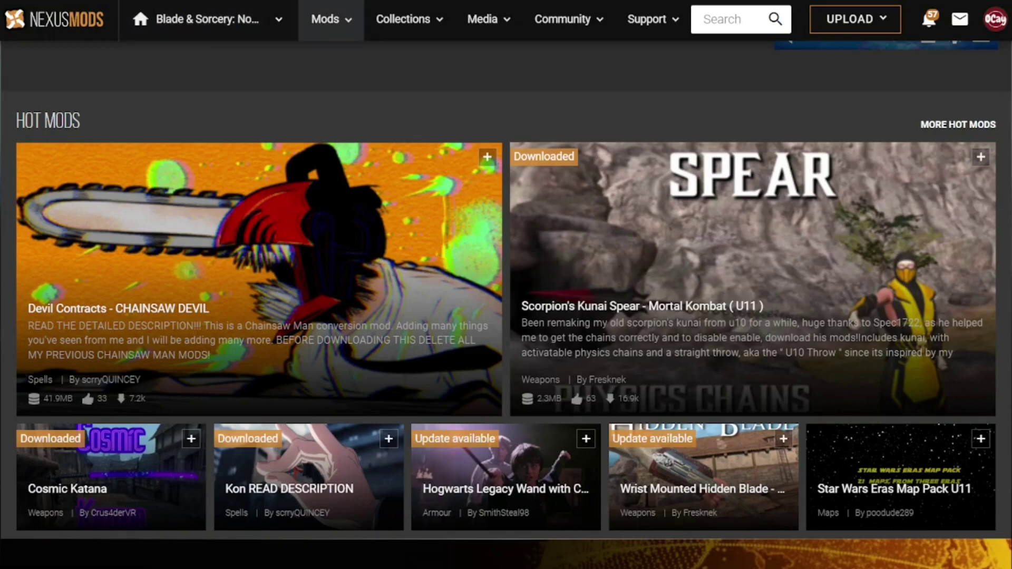
scroll(506, 304, "down", 4)
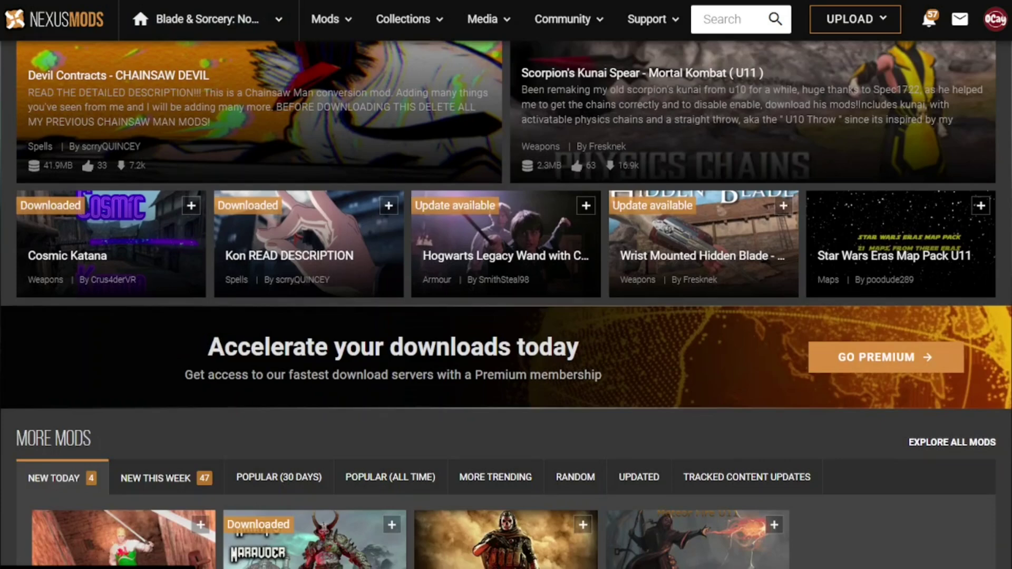
scroll(506, 305, "up", 5)
scroll(506, 304, "down", 1)
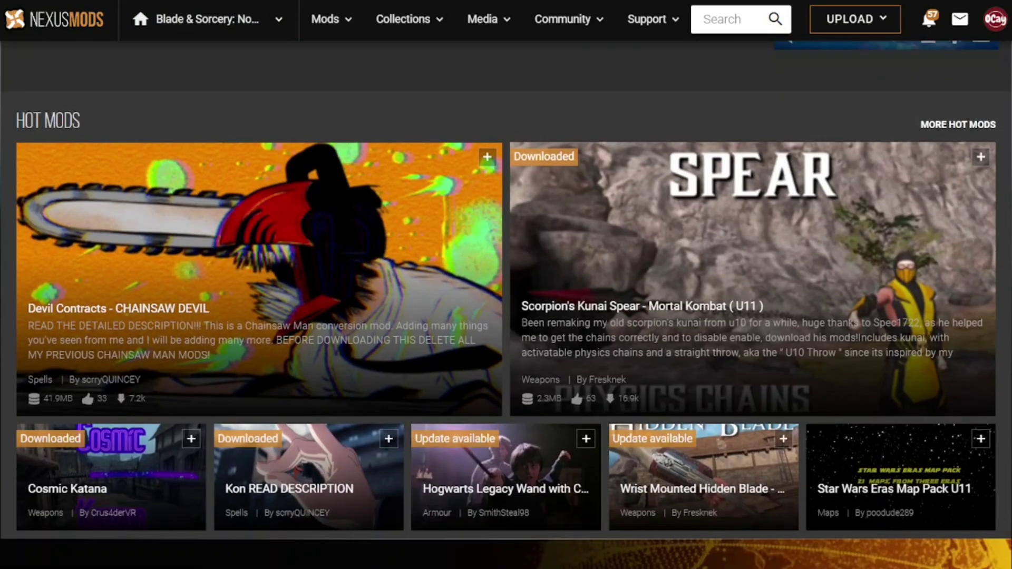
scroll(443, 267, "down", 10)
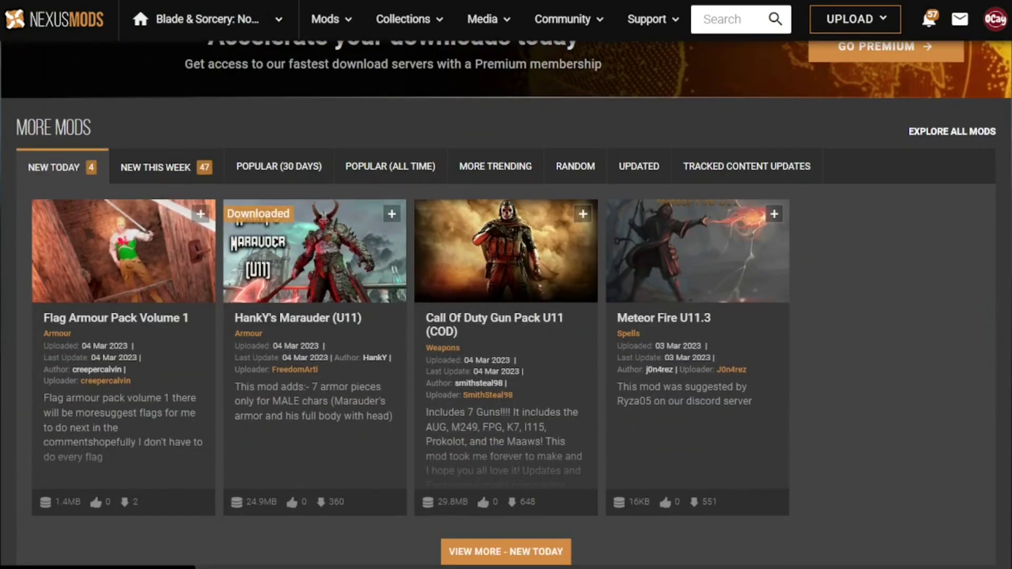
left_click(158, 168)
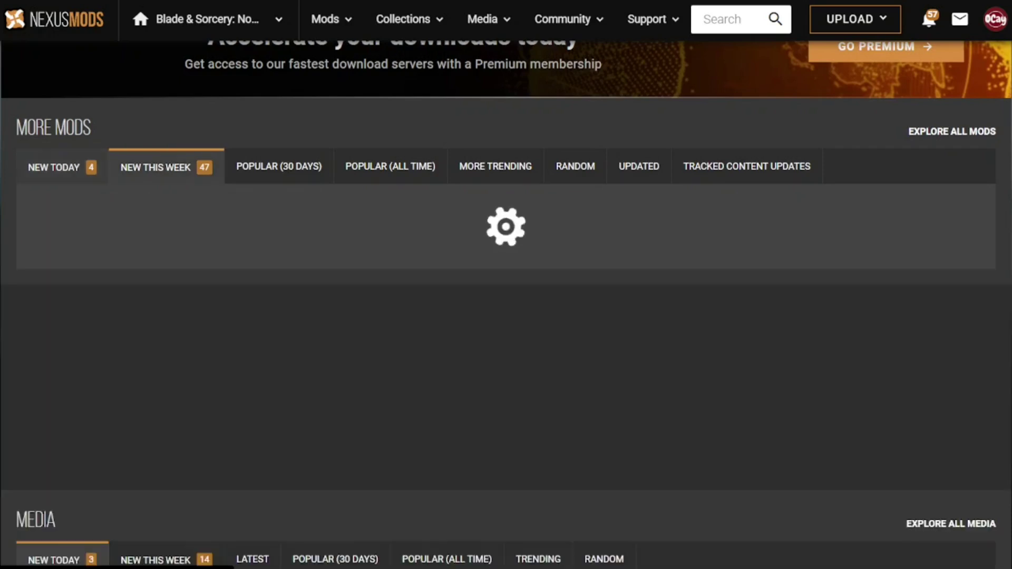
left_click(279, 166)
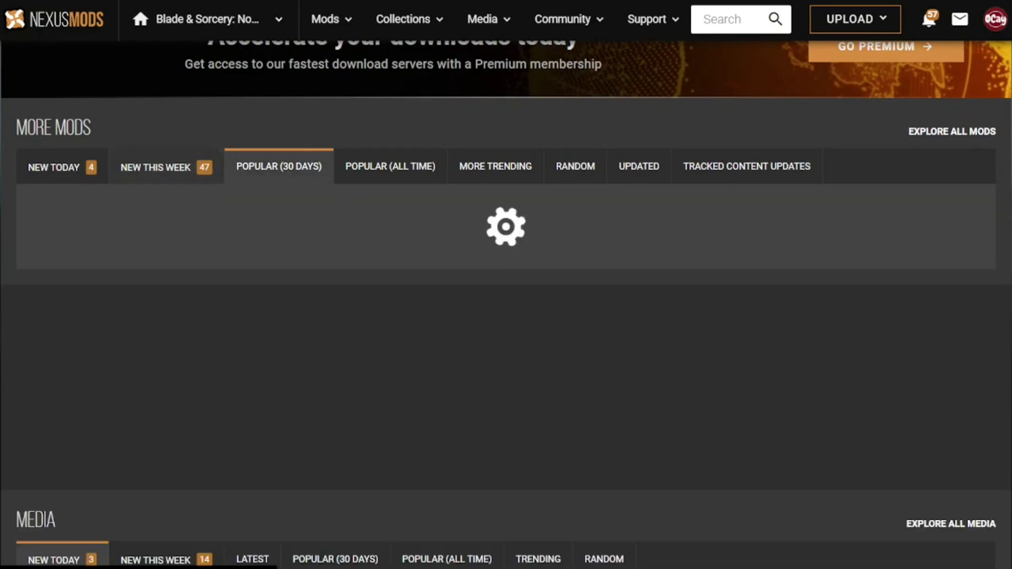
scroll(506, 306, "down", 8)
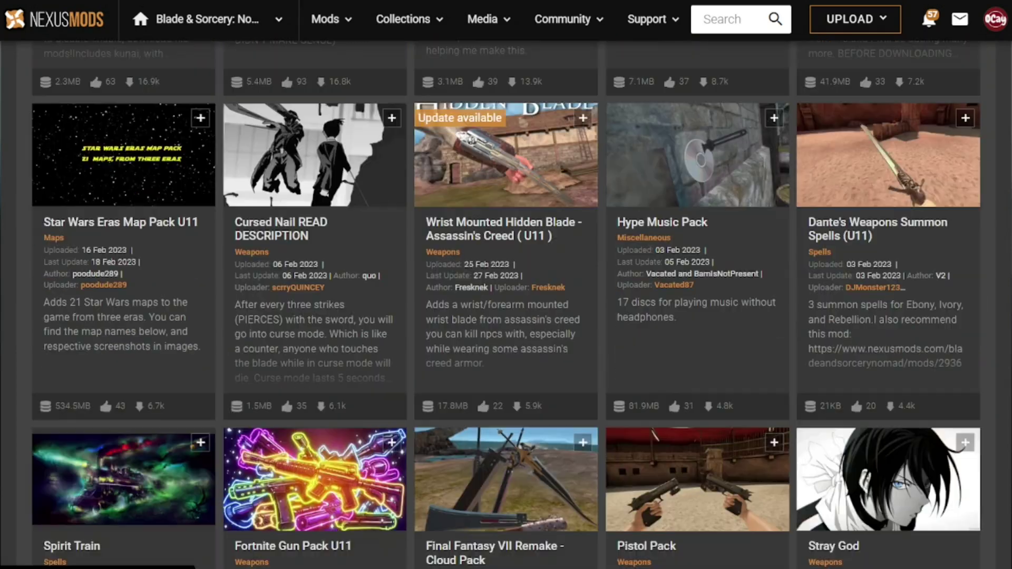
scroll(506, 306, "down", 10)
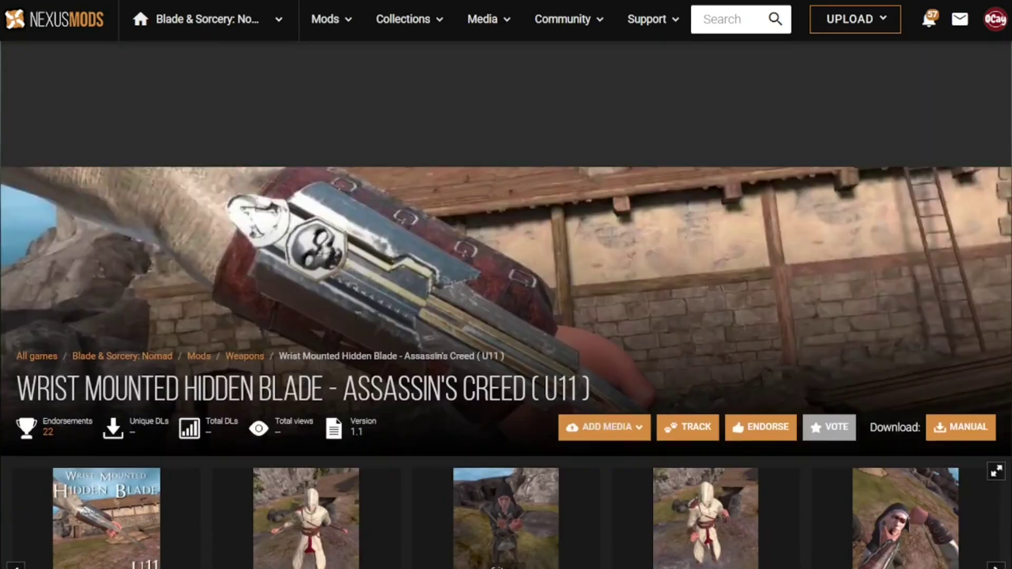
scroll(506, 303, "down", 7)
scroll(506, 305, "down", 6)
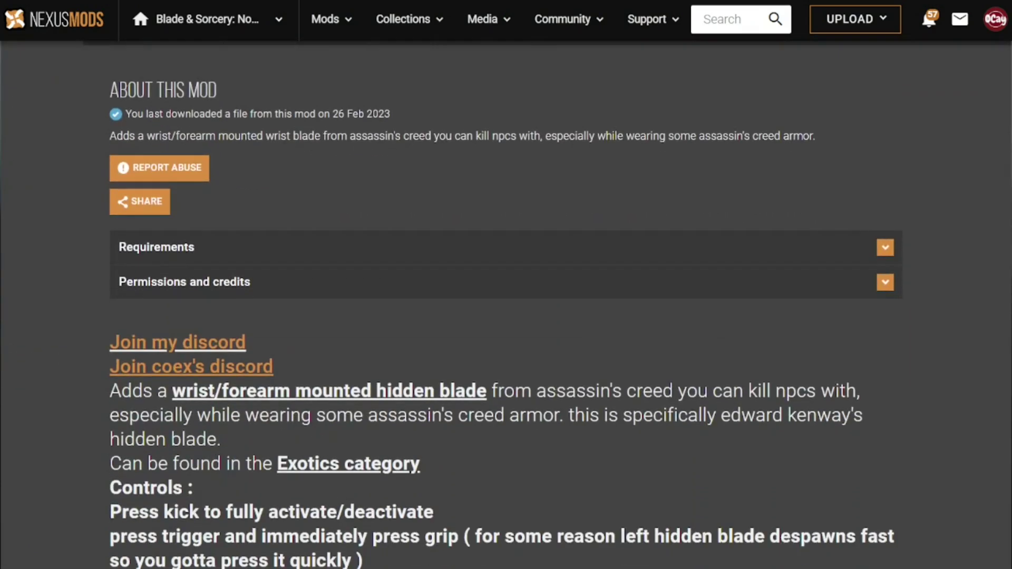
left_click(885, 247)
scroll(506, 305, "down", 2)
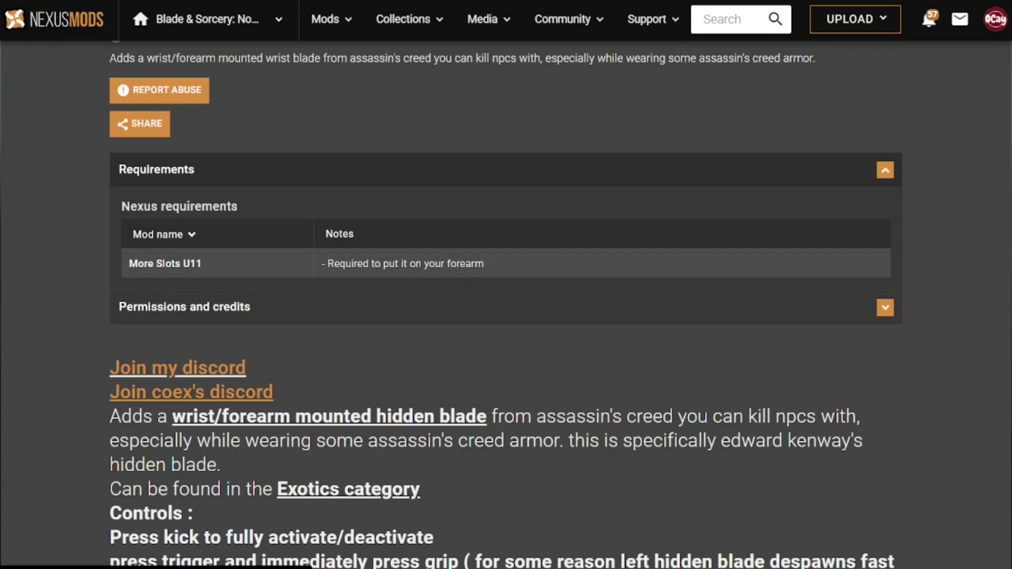
scroll(506, 304, "down", 7)
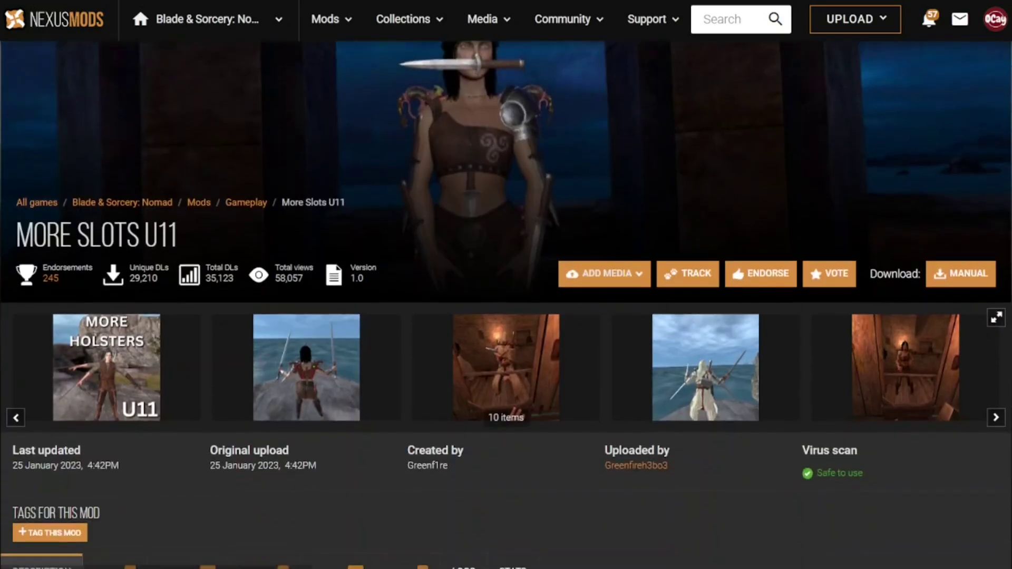
scroll(506, 304, "up", 7)
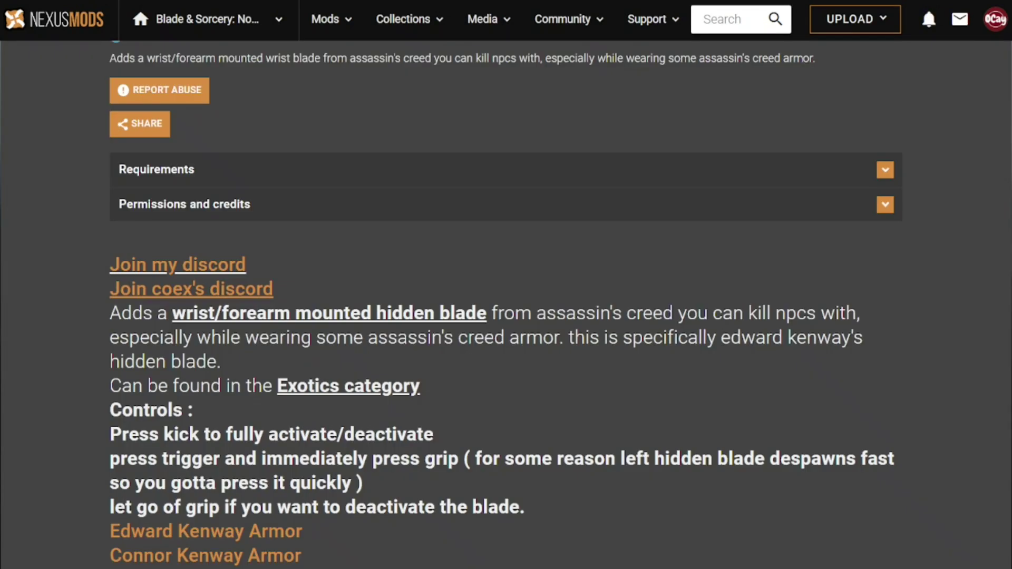
scroll(506, 304, "up", 7)
scroll(184, 263, "down", 1)
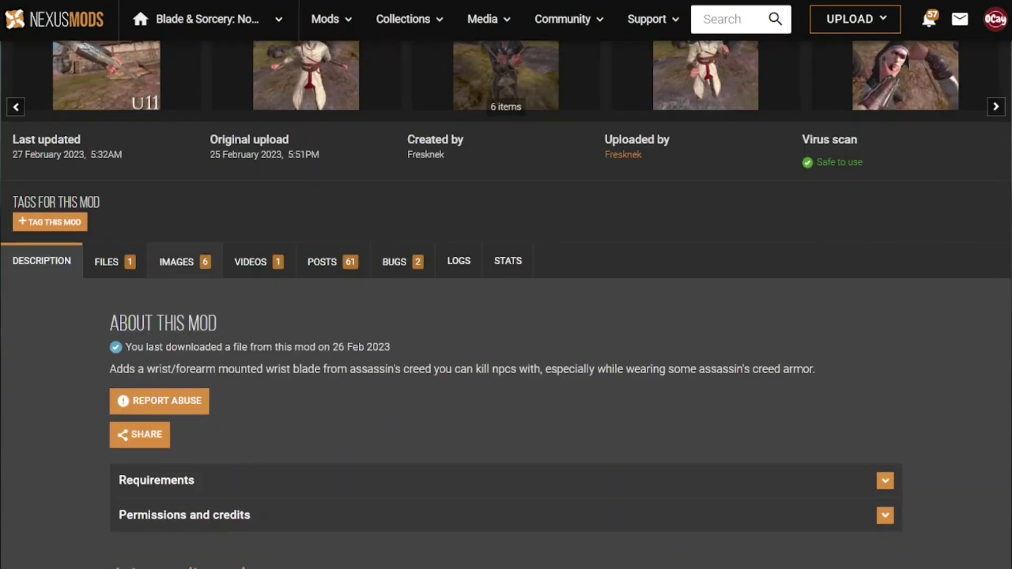
left_click(114, 261)
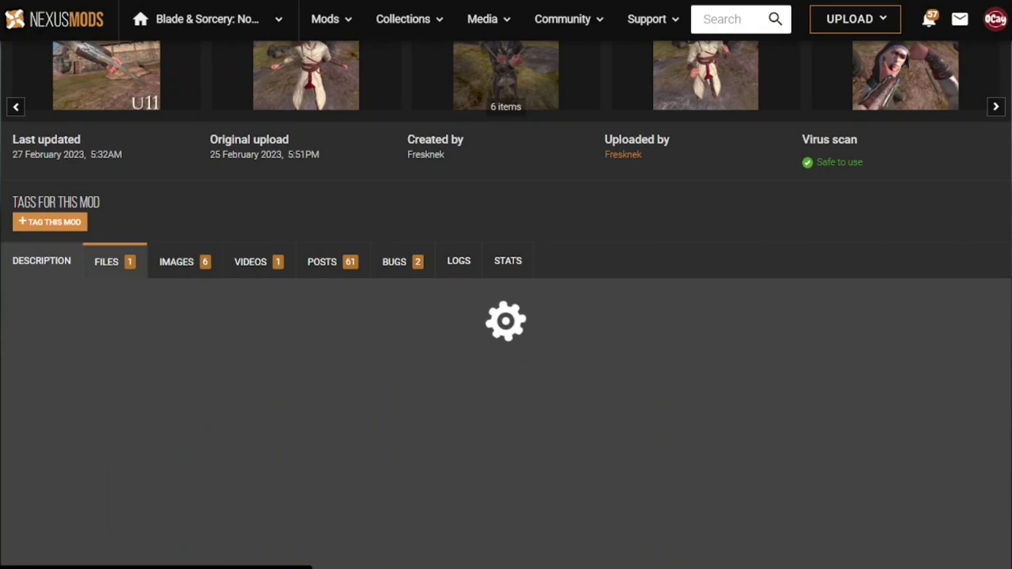
scroll(506, 304, "down", 10)
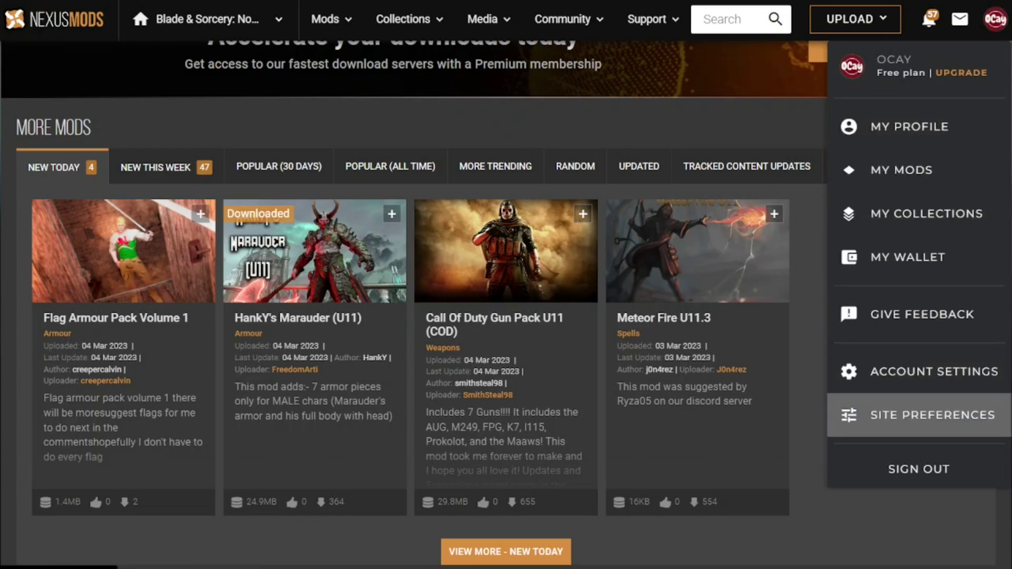
Step: Select Hide adult content in Site Preferences > Content Blocking and dismiss the success message
left_click(920, 415)
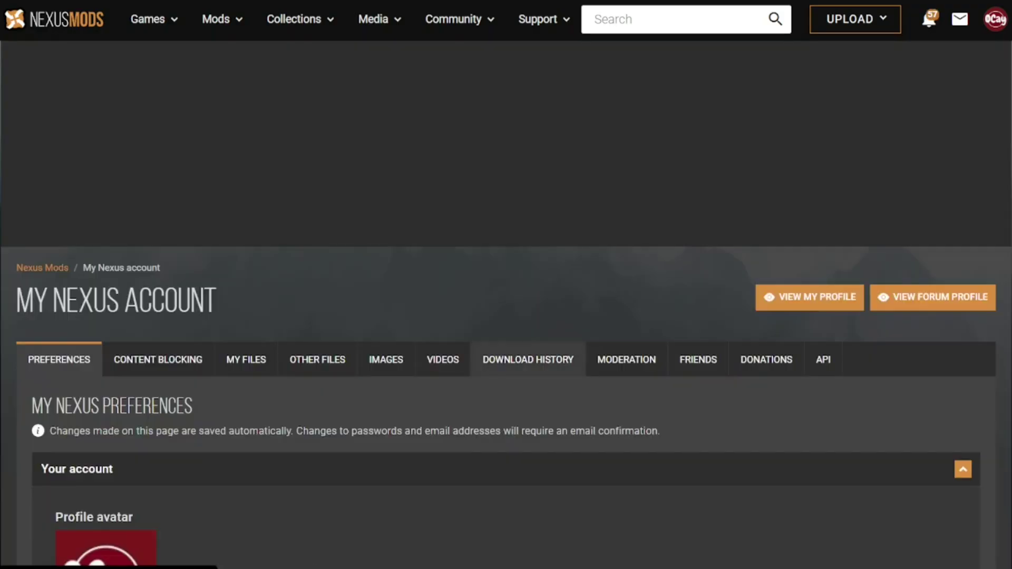
left_click(158, 359)
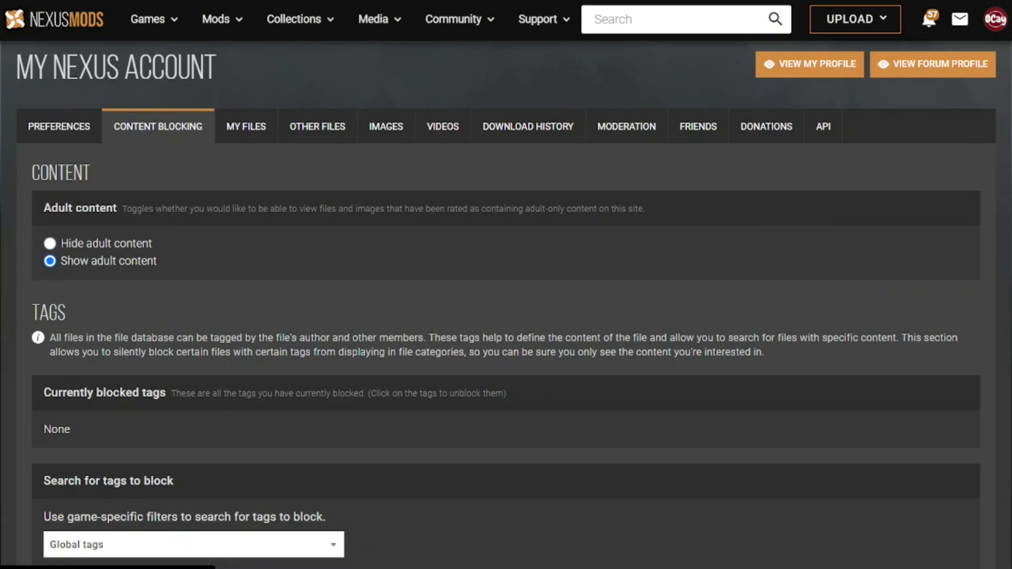
left_click(49, 243)
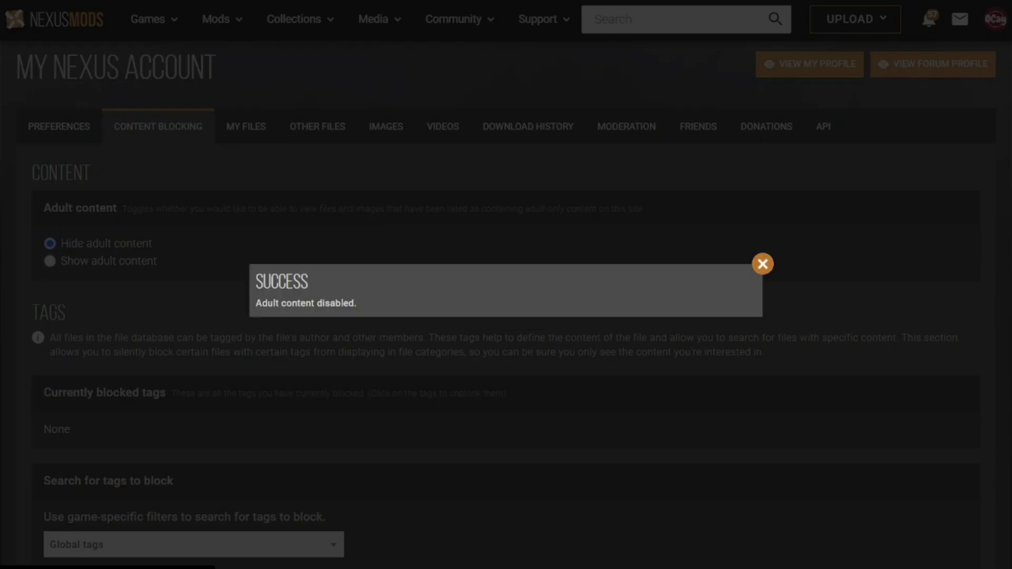
left_click(763, 264)
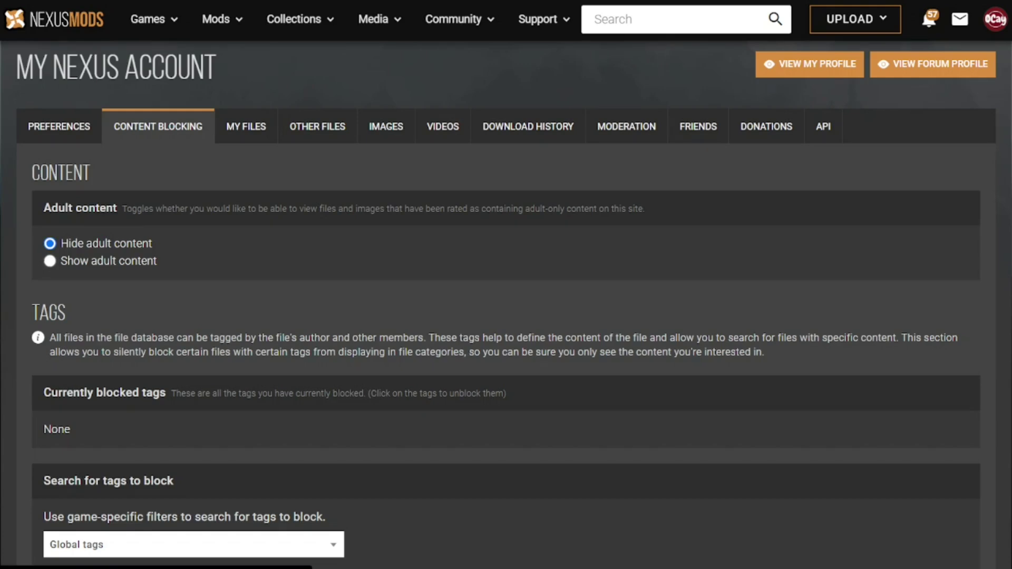
Step: Switch adult content back to shown, then search for 'sanity' and browse the results
left_click(49, 261)
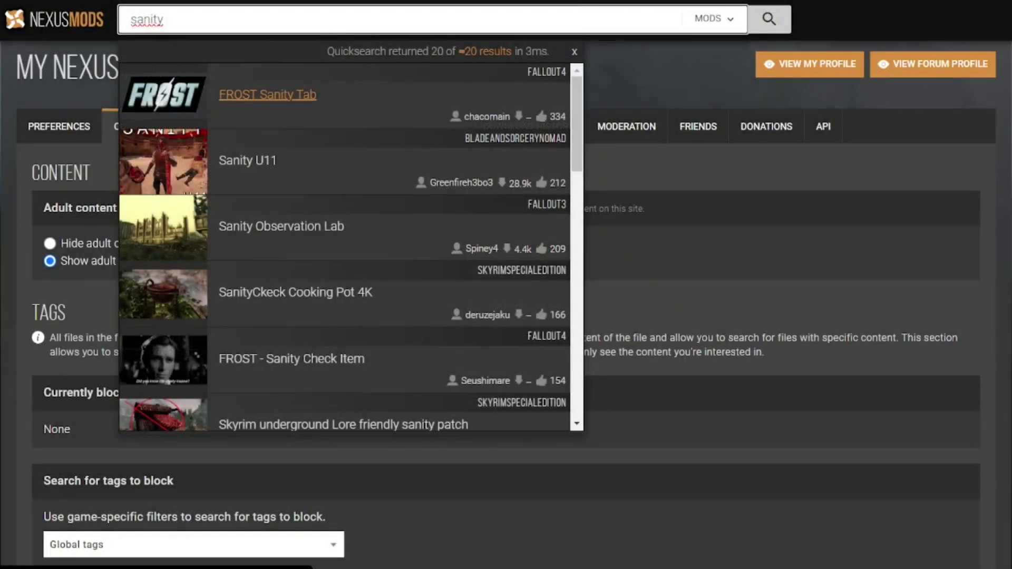
key("Return")
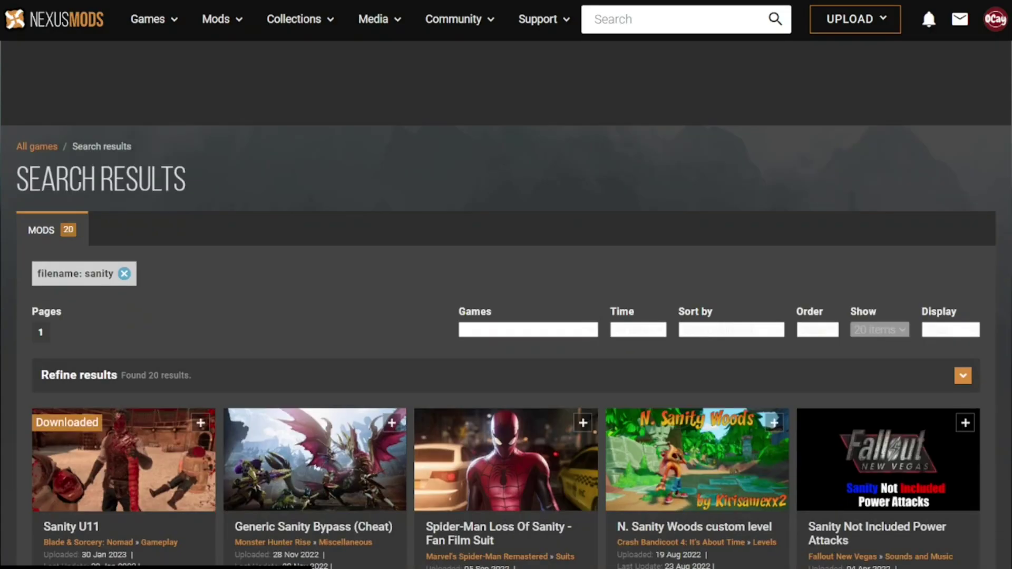
scroll(506, 317, "down", 3)
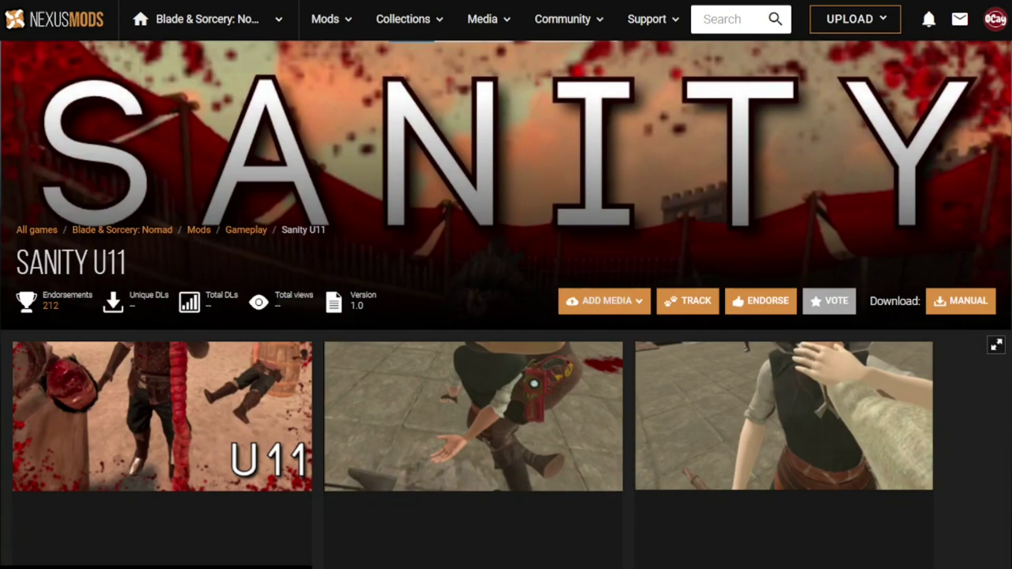
scroll(506, 306, "down", 3)
Step: Open the Manual Download page for the SanityV1 main file on the Sanity U11 Files tab
left_click(106, 453)
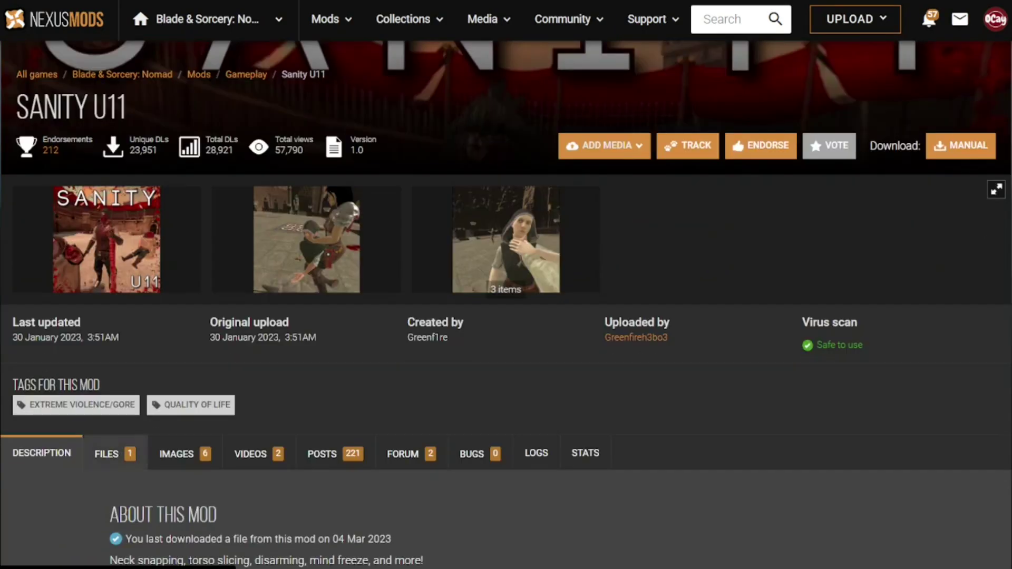
scroll(505, 306, "down", 3)
left_click(42, 297)
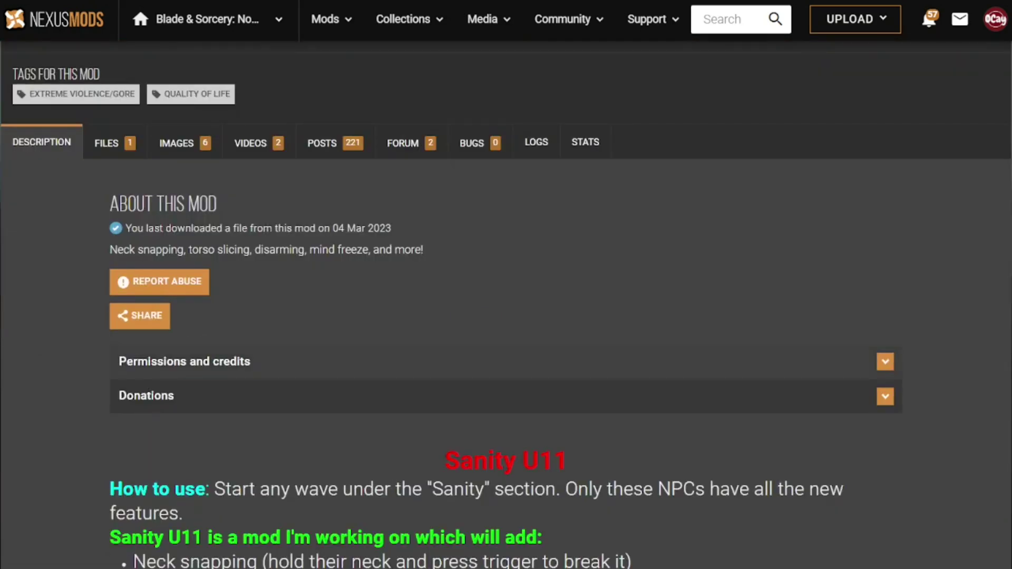
scroll(506, 306, "up", 3)
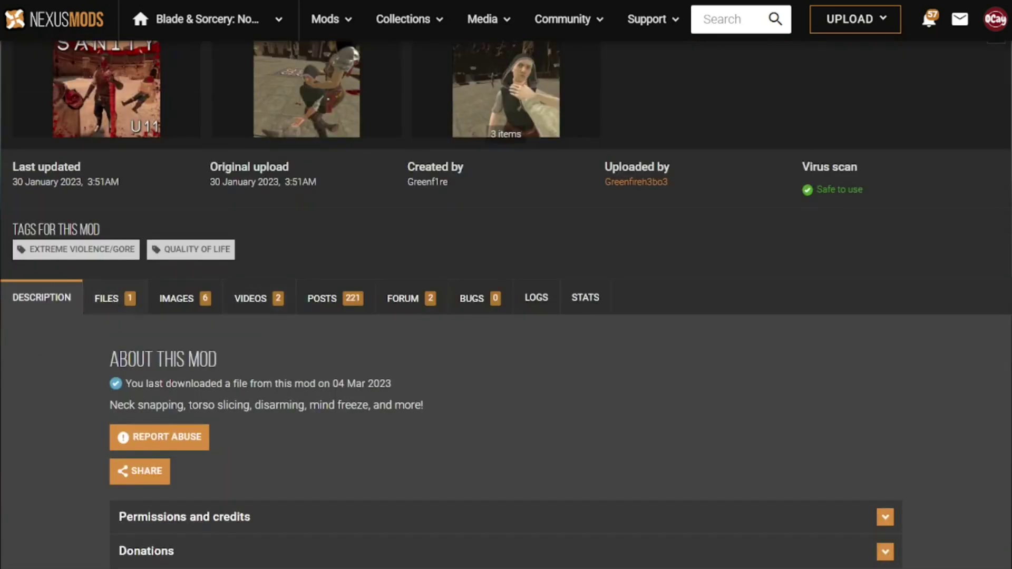
left_click(106, 298)
scroll(505, 306, "down", 3)
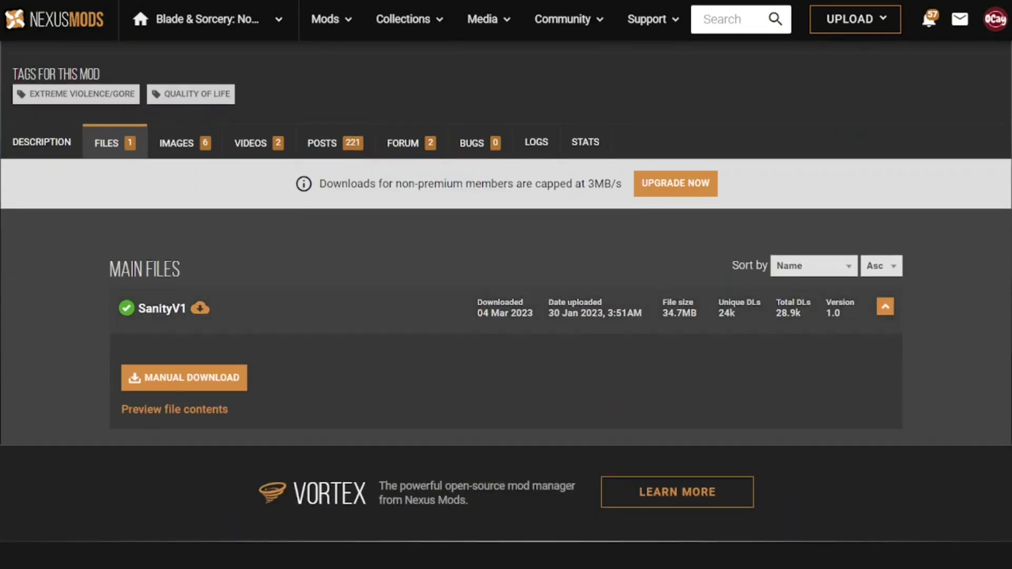
left_click(184, 377)
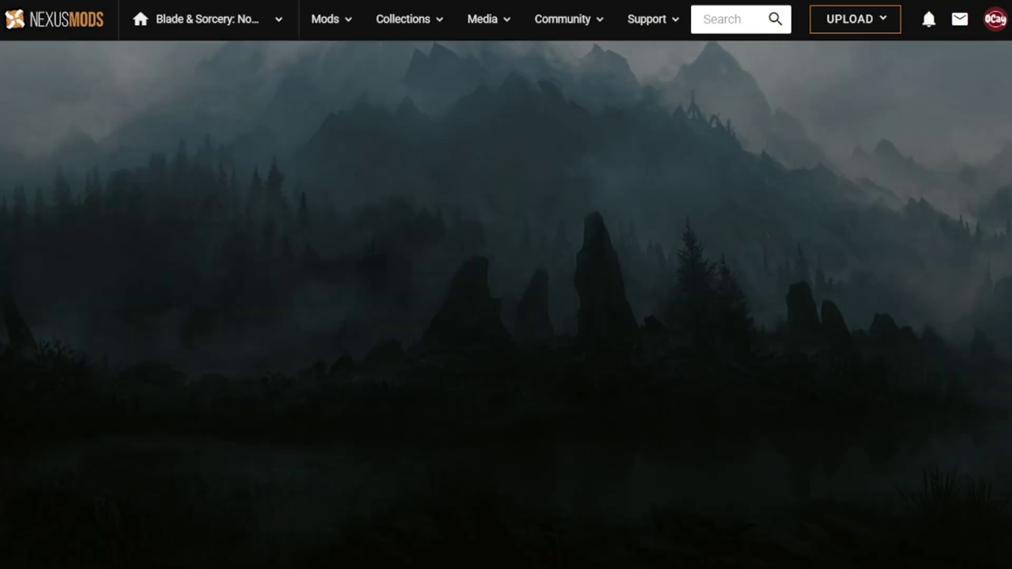
scroll(506, 306, "up", 3)
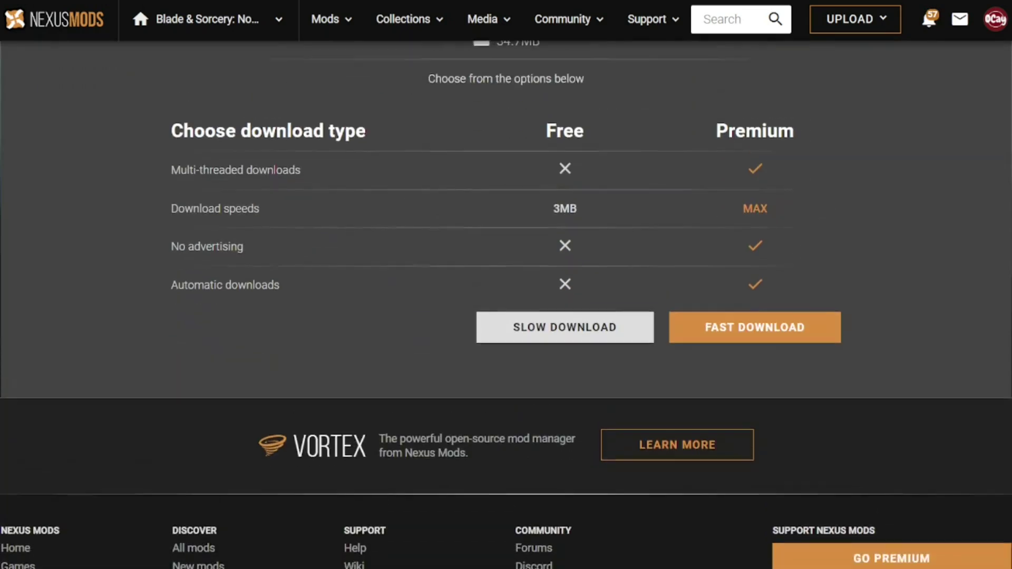
scroll(506, 306, "up", 2)
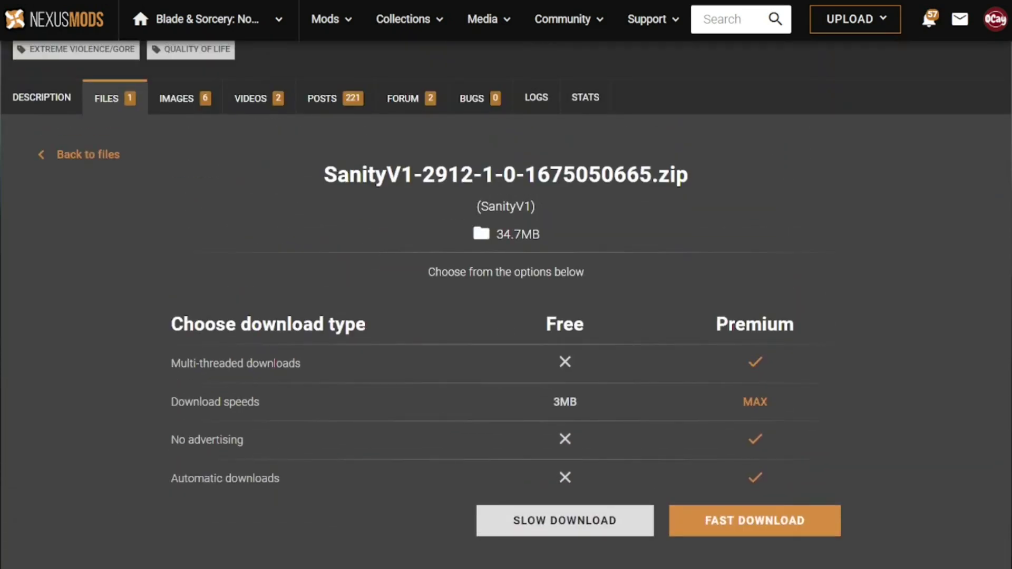
Step: Download SanityV1-2912-1-0-1675050665.zip via Slow Download and open it from the download bar
left_click(564, 520)
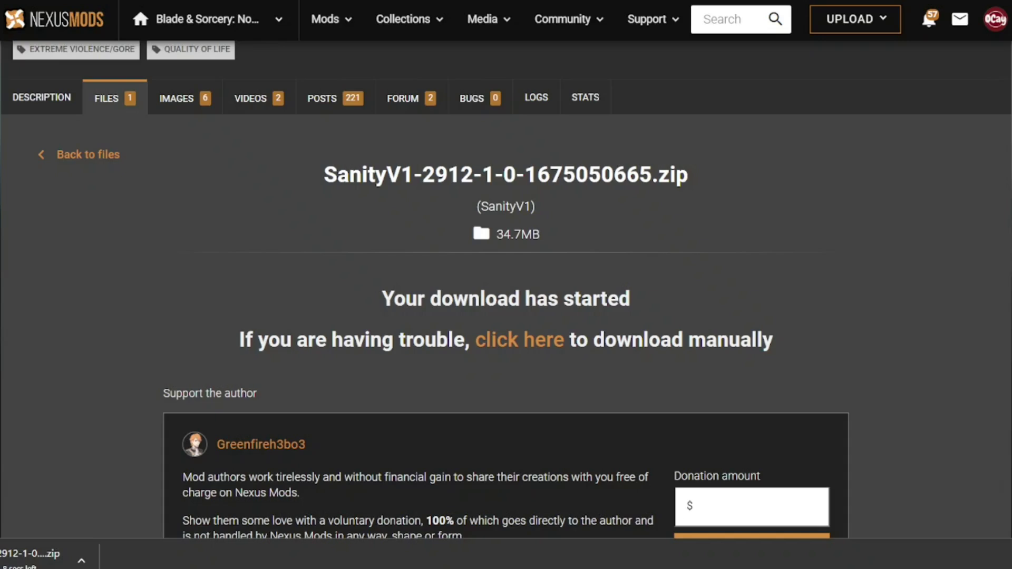
left_click(81, 560)
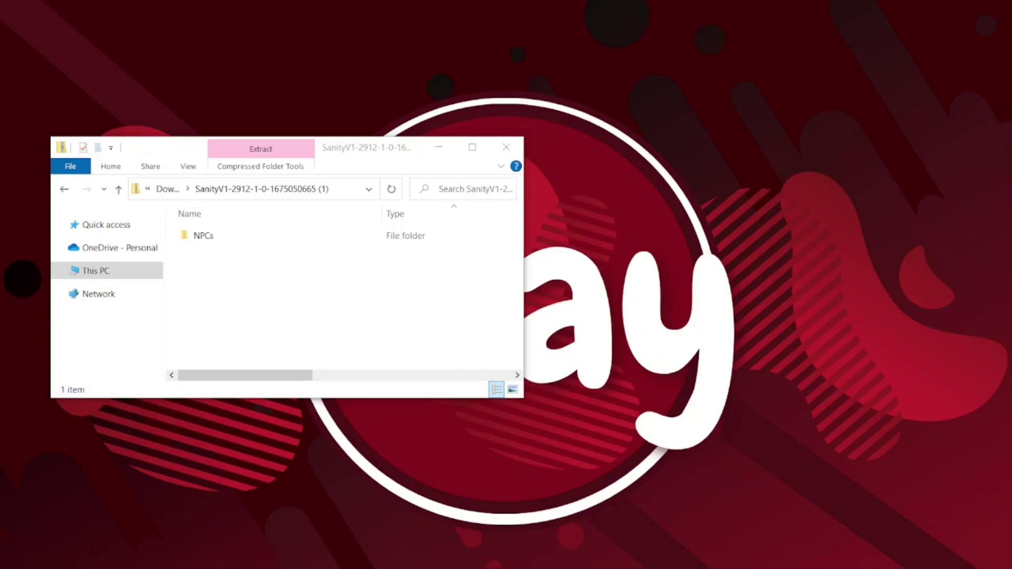
Step: Copy the NPCs folder from the Sanity zip onto the desktop
left_click(229, 235)
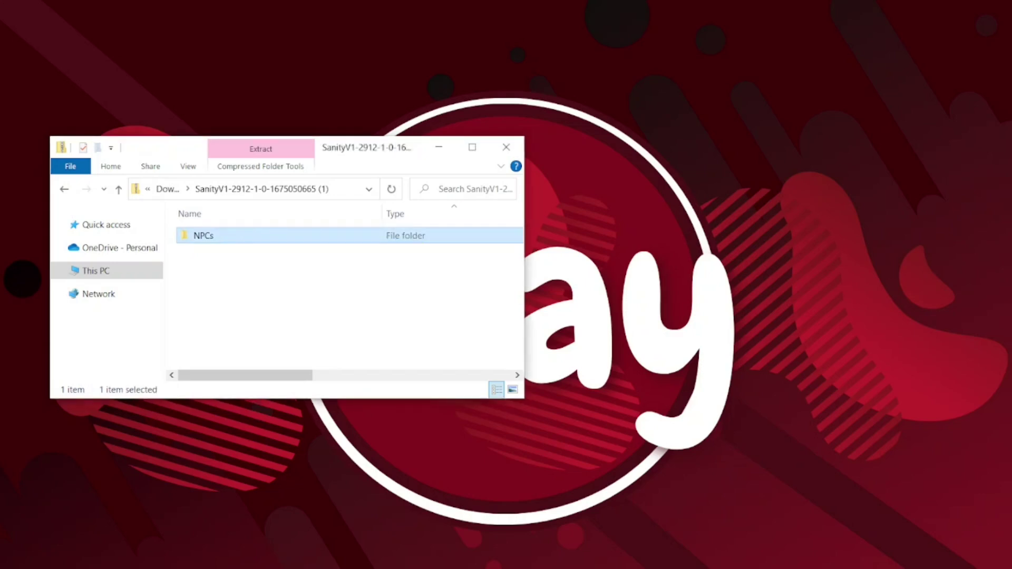
left_click_drag(221, 235, 650, 294)
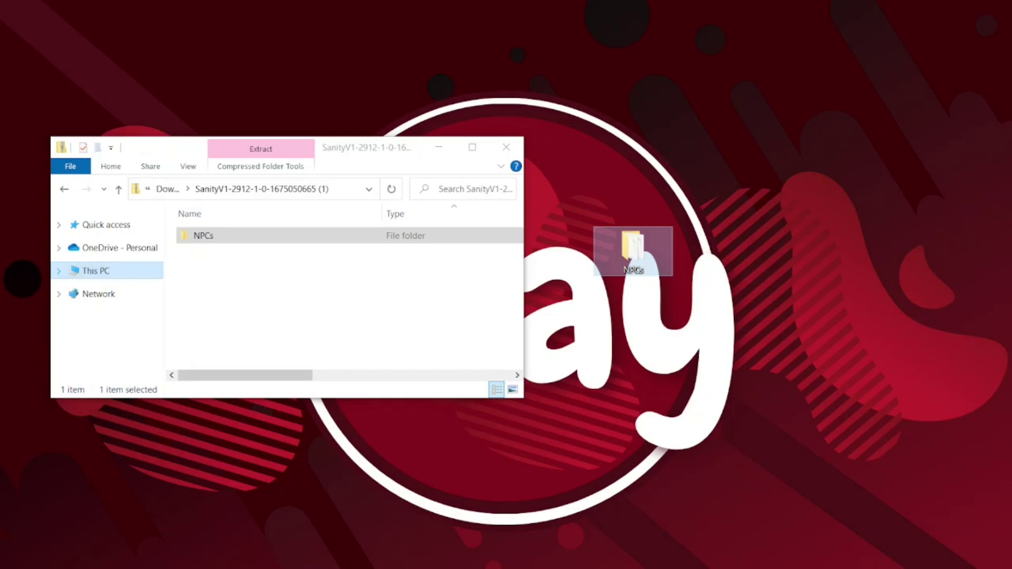
left_click(58, 270)
Step: Scroll the navigation pane down to reach the Quest 2 headset
scroll(105, 270, "down", 1)
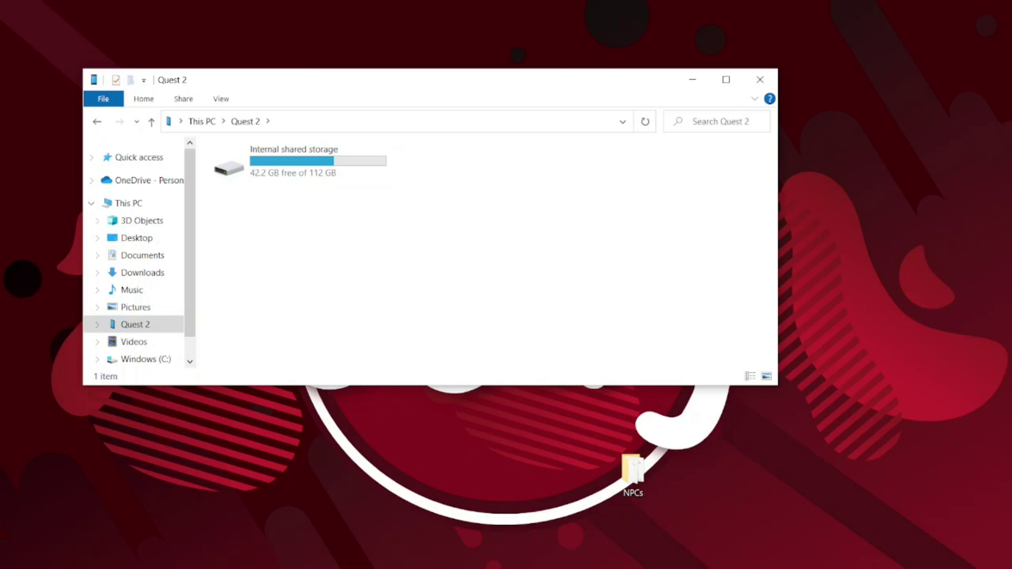
Step: Go to Internal shared storage > Android > data > com.Warpfrog.BladeAndSorcery > files > Mods on the Quest 2
double_click(292, 161)
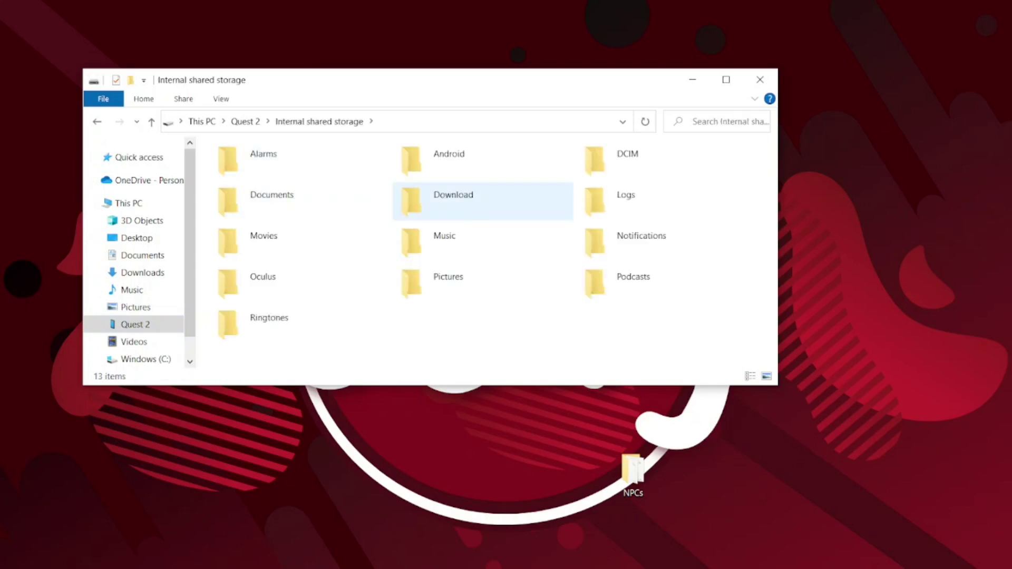
double_click(447, 158)
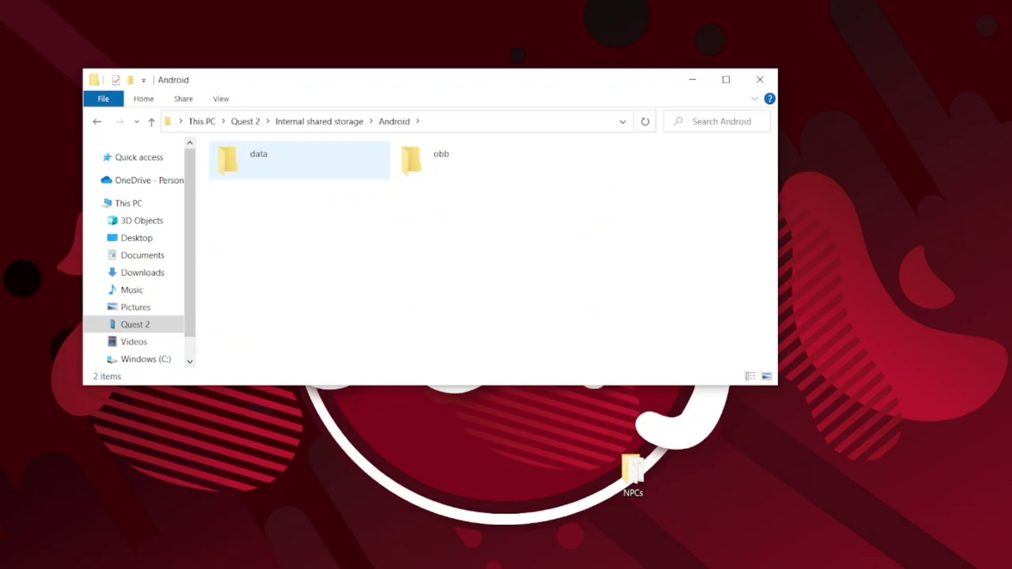
double_click(258, 158)
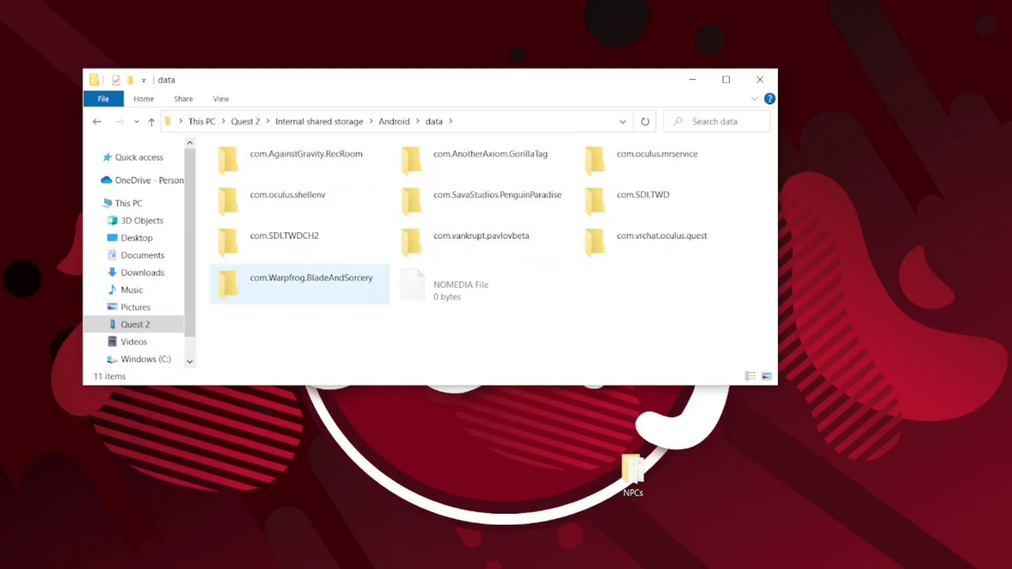
double_click(300, 285)
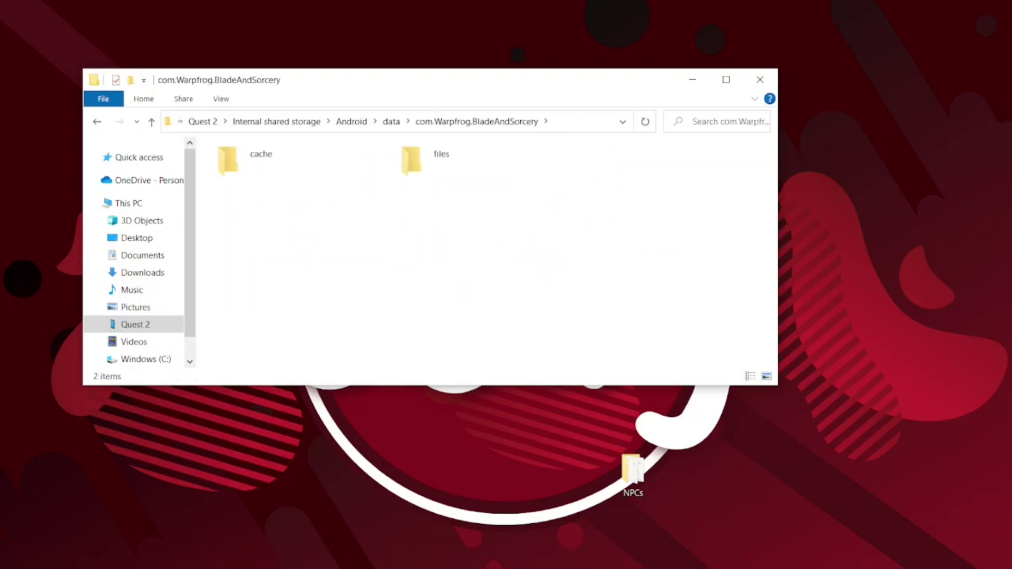
double_click(422, 158)
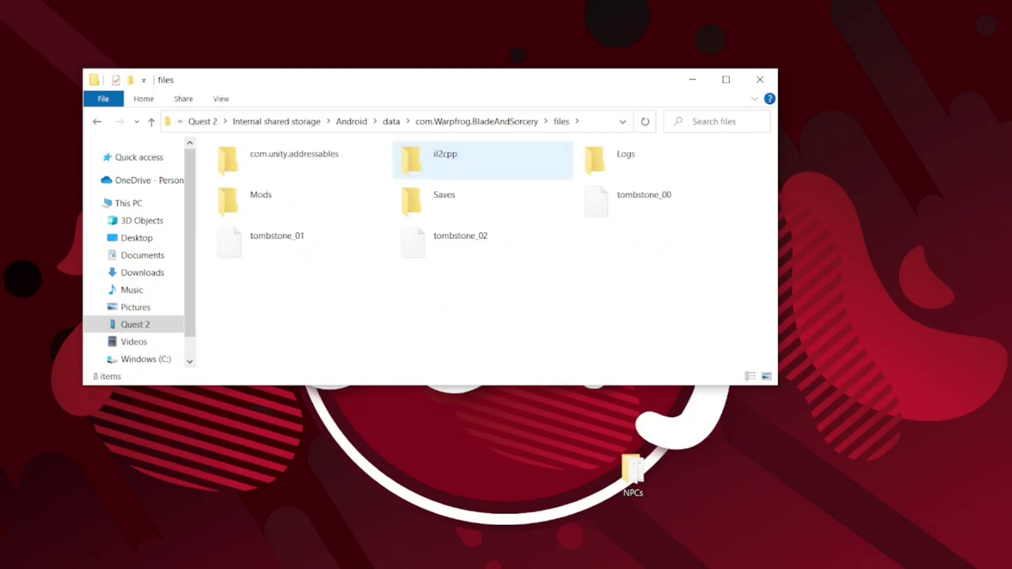
double_click(299, 200)
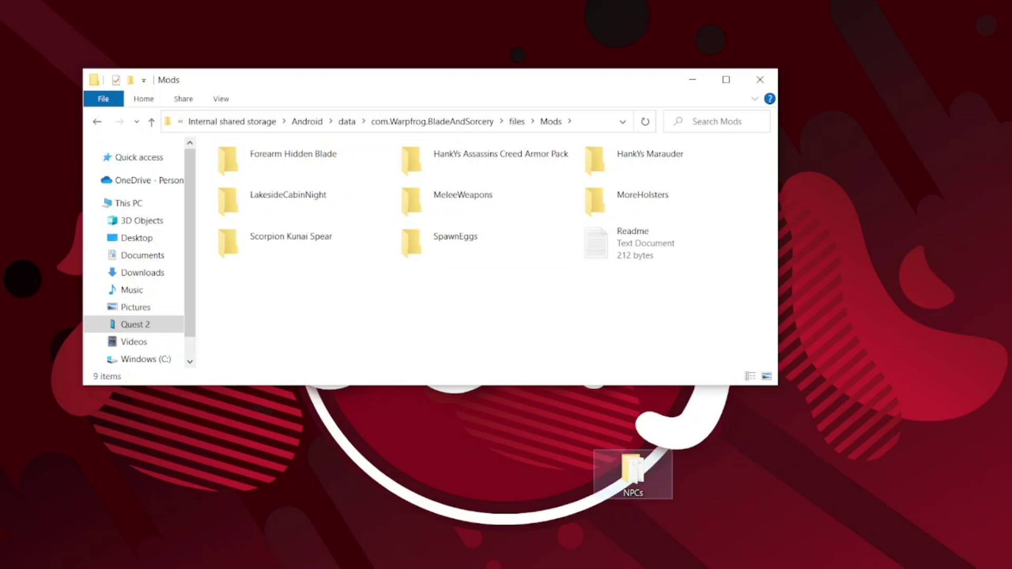
Step: Drag the desktop's NPCs folder into the Quest 2's BladeAndSorcery Mods window
left_click_drag(633, 475, 482, 311)
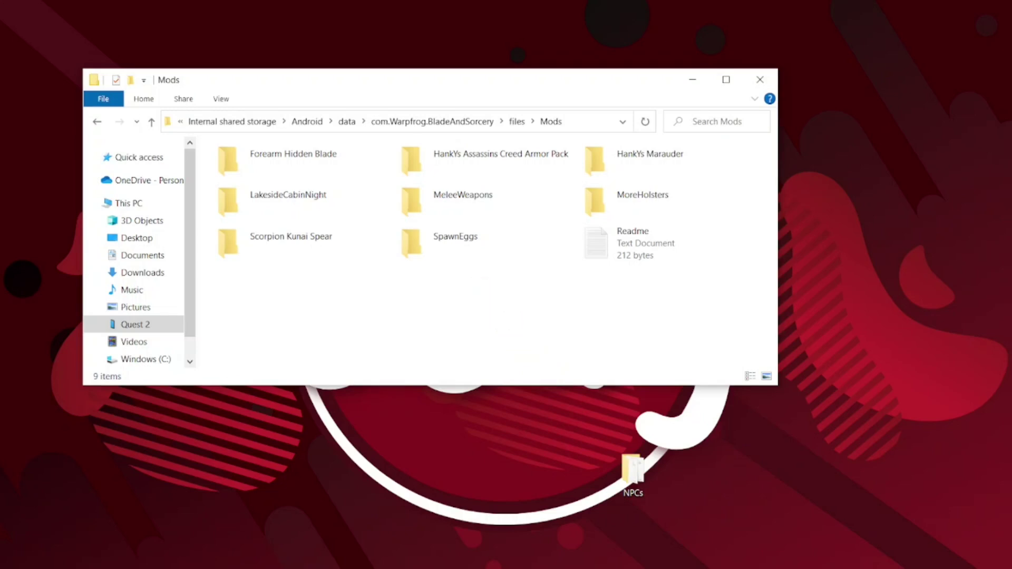